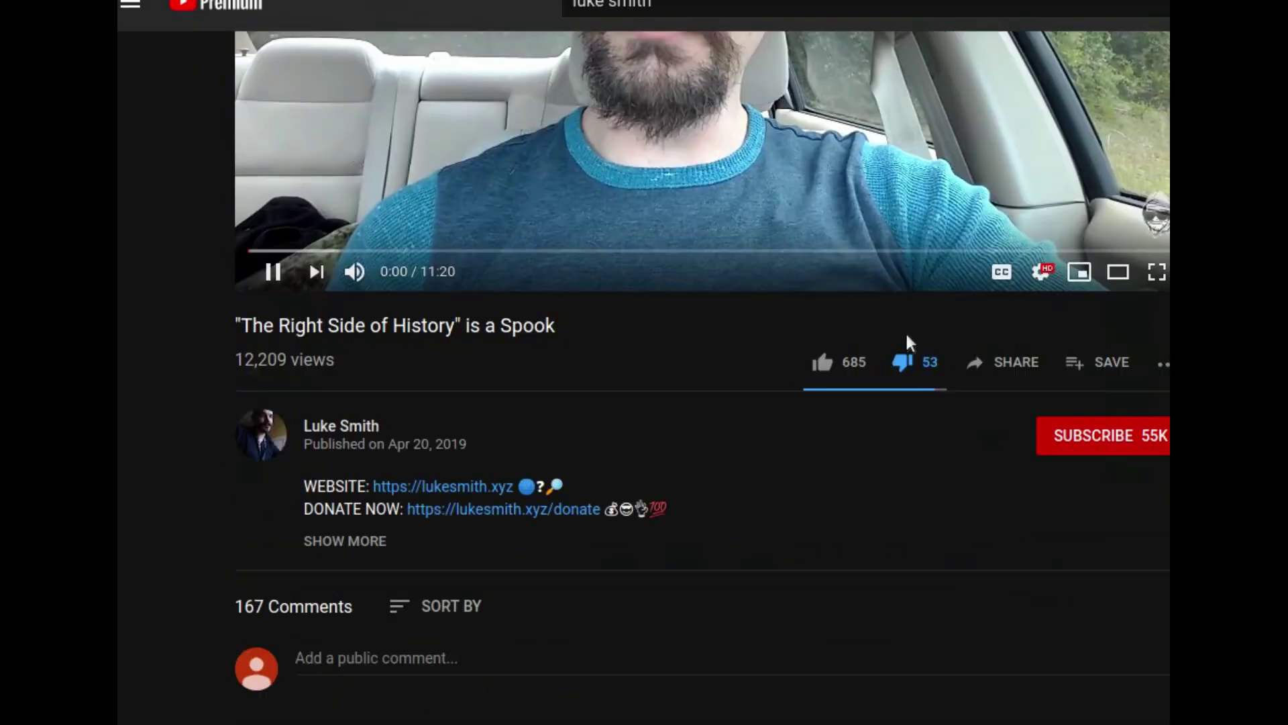
pyautogui.scroll(-2, 905, 331)
pyautogui.scroll(-3, 905, 331)
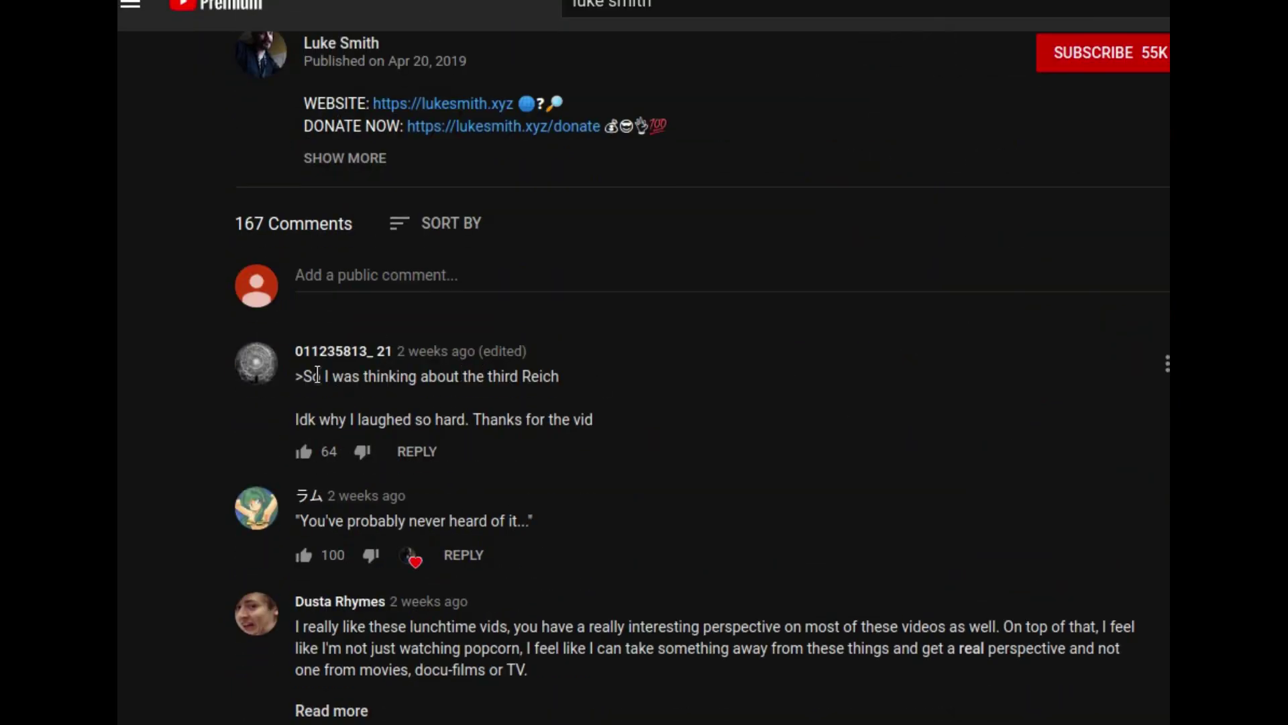
# Step: Highlight the 'third Reich' and 'Your power level is showing' comment lines on the archived FAQ
pyautogui.moveTo(302, 375); pyautogui.dragTo(553, 383)
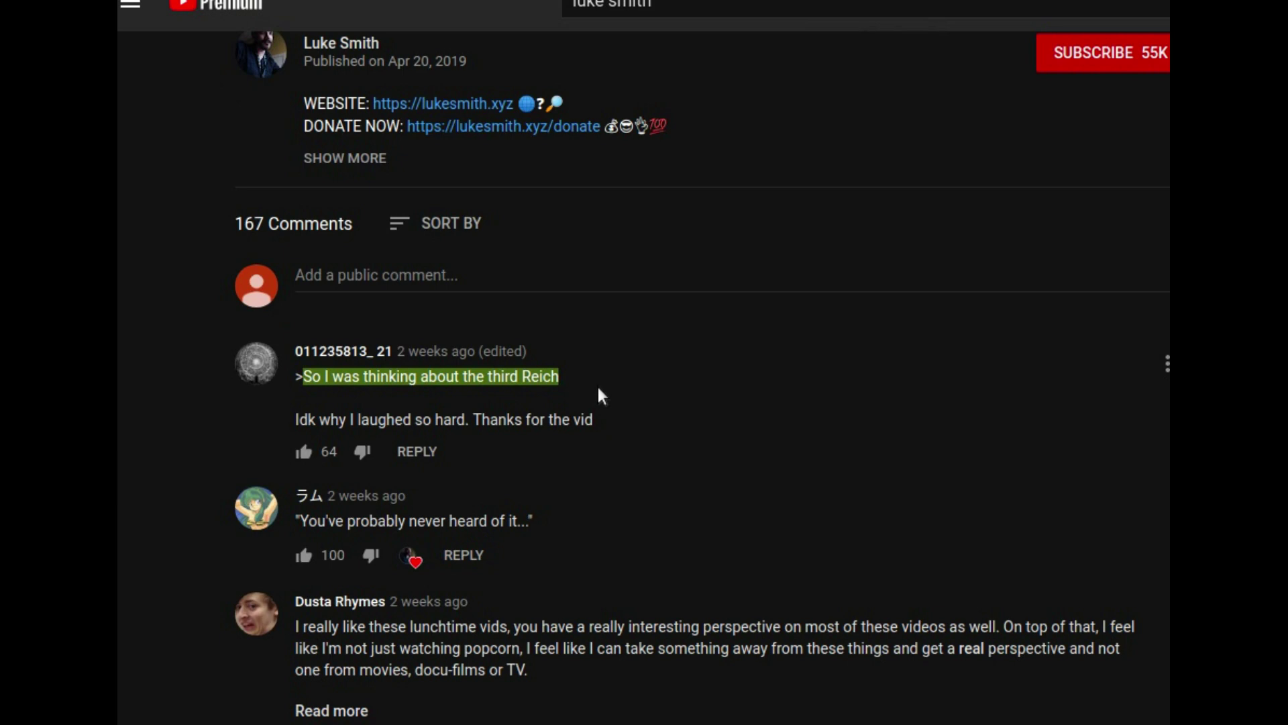
pyautogui.scroll(-2, 597, 384)
pyautogui.scroll(-1, 604, 380)
pyautogui.scroll(-2, 607, 381)
pyautogui.scroll(-1, 607, 383)
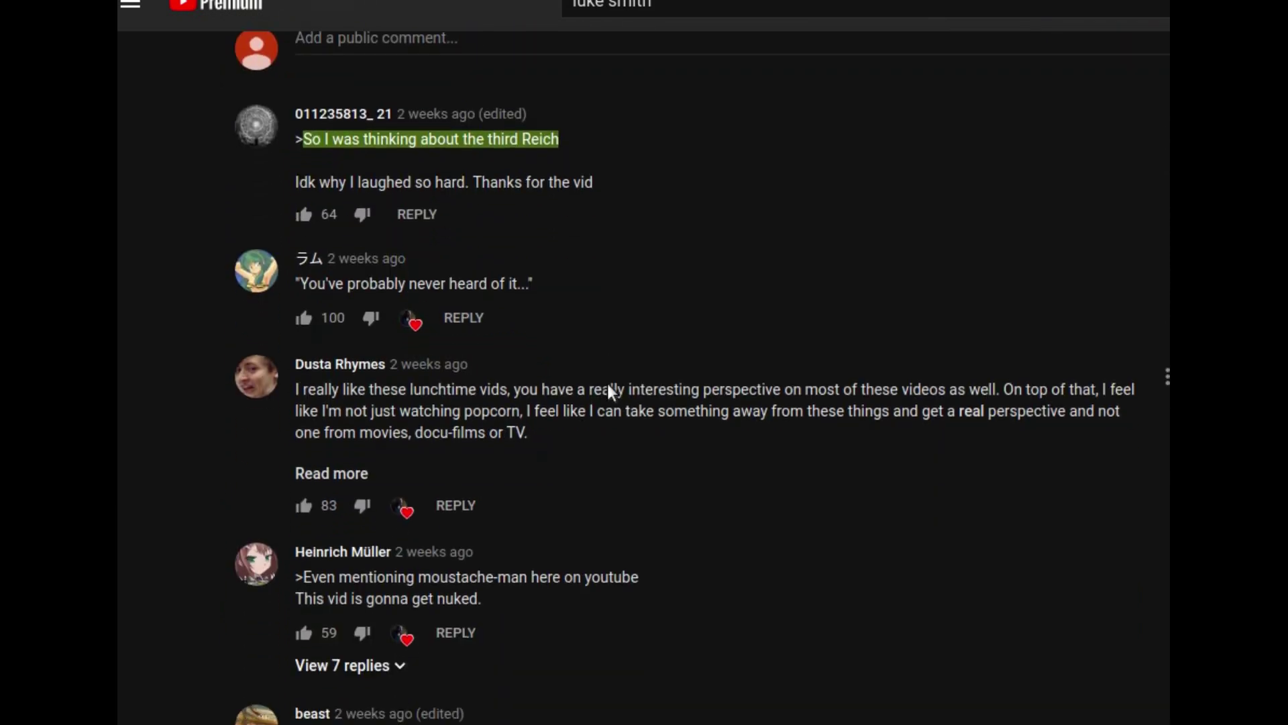
pyautogui.scroll(-2, 607, 383)
pyautogui.scroll(-1, 607, 381)
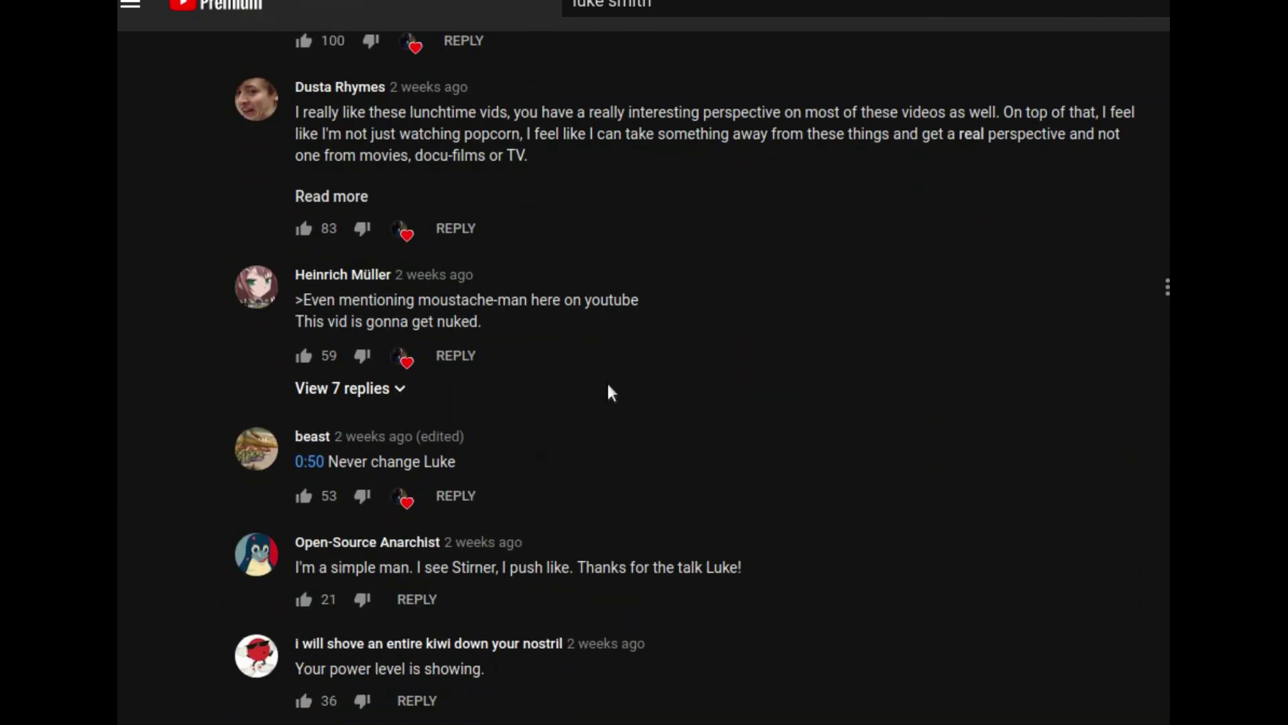
pyautogui.scroll(-1, 607, 380)
pyautogui.scroll(-1, 608, 380)
pyautogui.moveTo(297, 497); pyautogui.dragTo(485, 501)
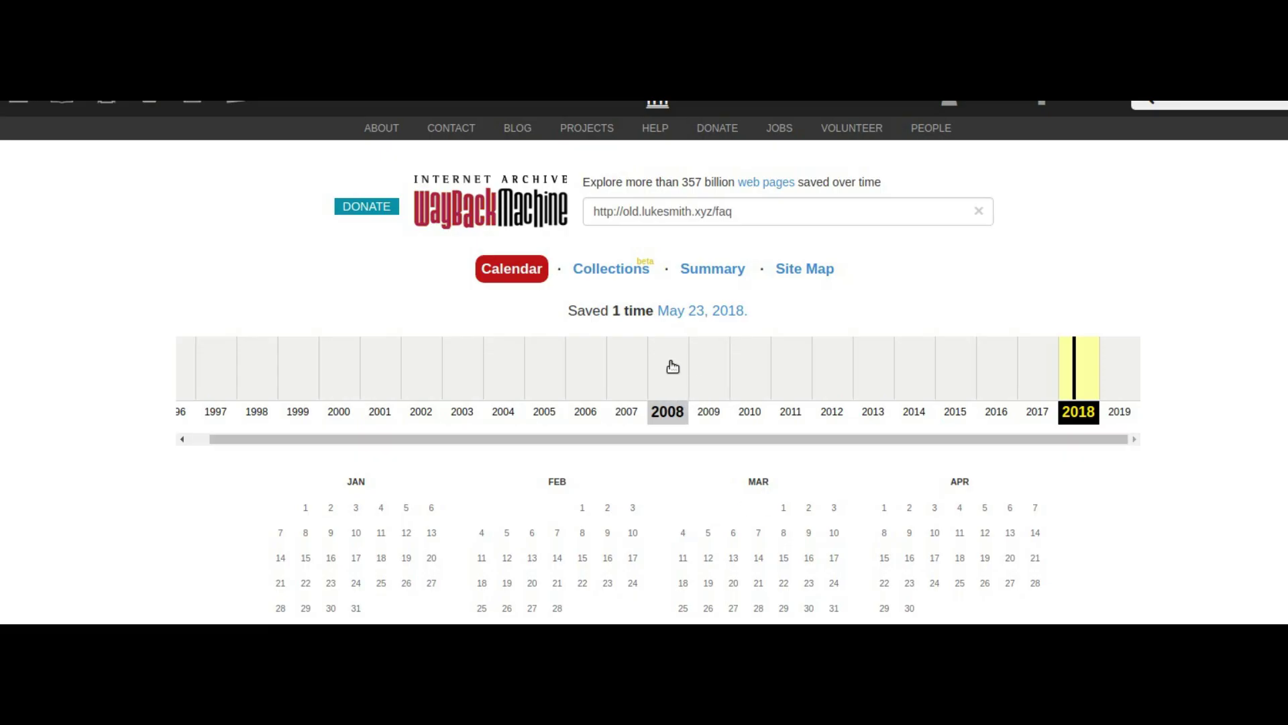
pyautogui.scroll(-10, 757, 386)
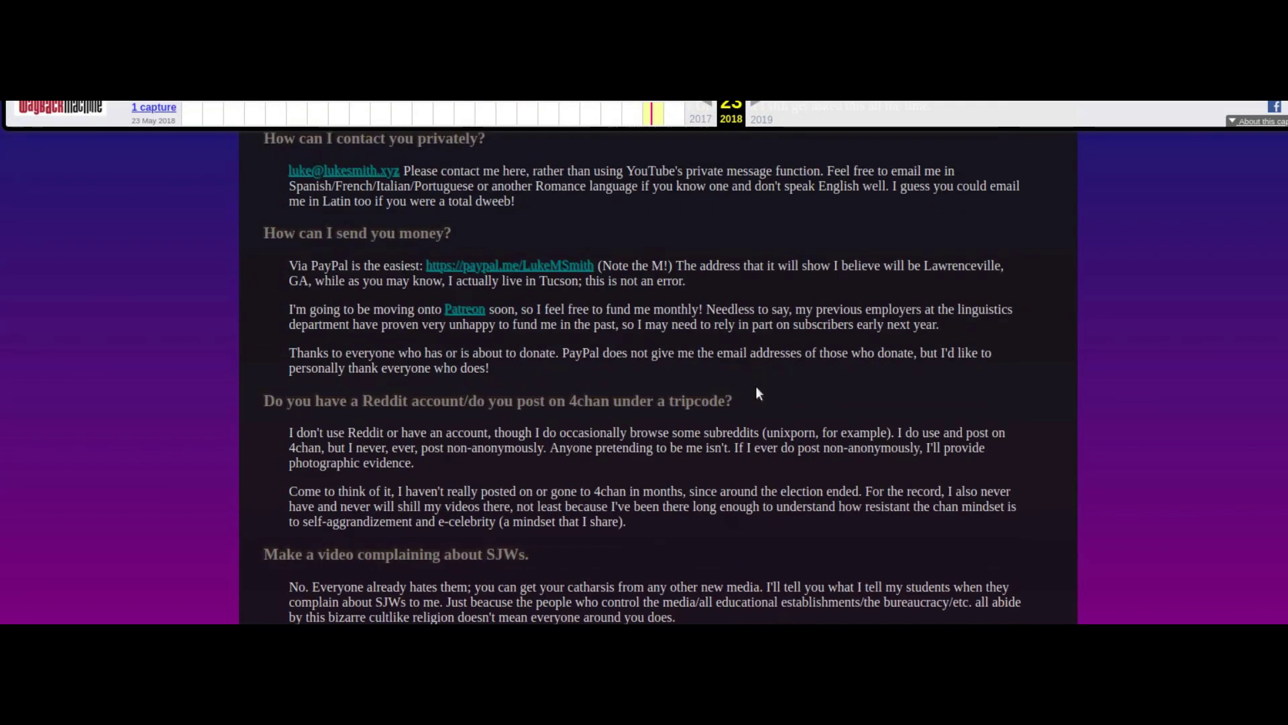
pyautogui.scroll(-5, 756, 385)
pyautogui.scroll(-3, 756, 386)
pyautogui.scroll(2, 756, 386)
pyautogui.scroll(5, 756, 385)
pyautogui.scroll(5, 756, 386)
pyautogui.scroll(3, 756, 386)
pyautogui.scroll(5, 756, 386)
pyautogui.scroll(-6, 756, 386)
pyautogui.scroll(-5, 755, 385)
pyautogui.scroll(-5, 756, 386)
pyautogui.scroll(-4, 757, 386)
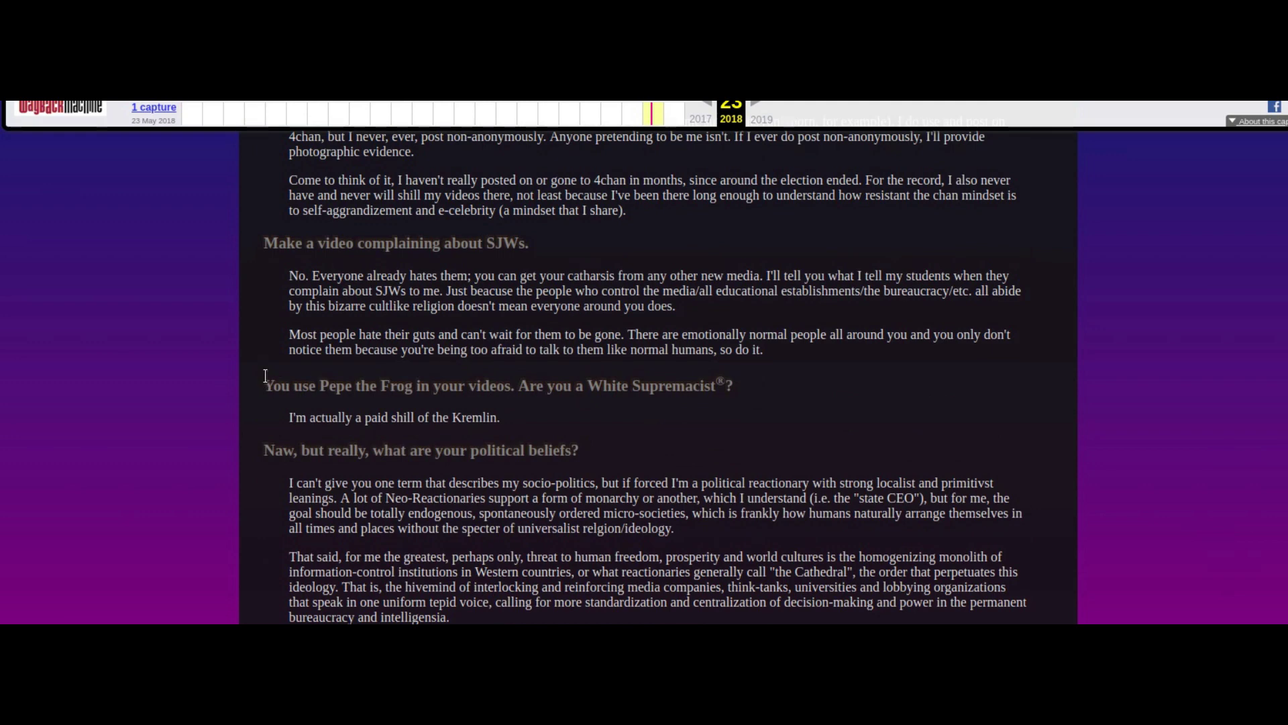
pyautogui.scroll(-2, 1042, 372)
pyautogui.scroll(-1, 1041, 371)
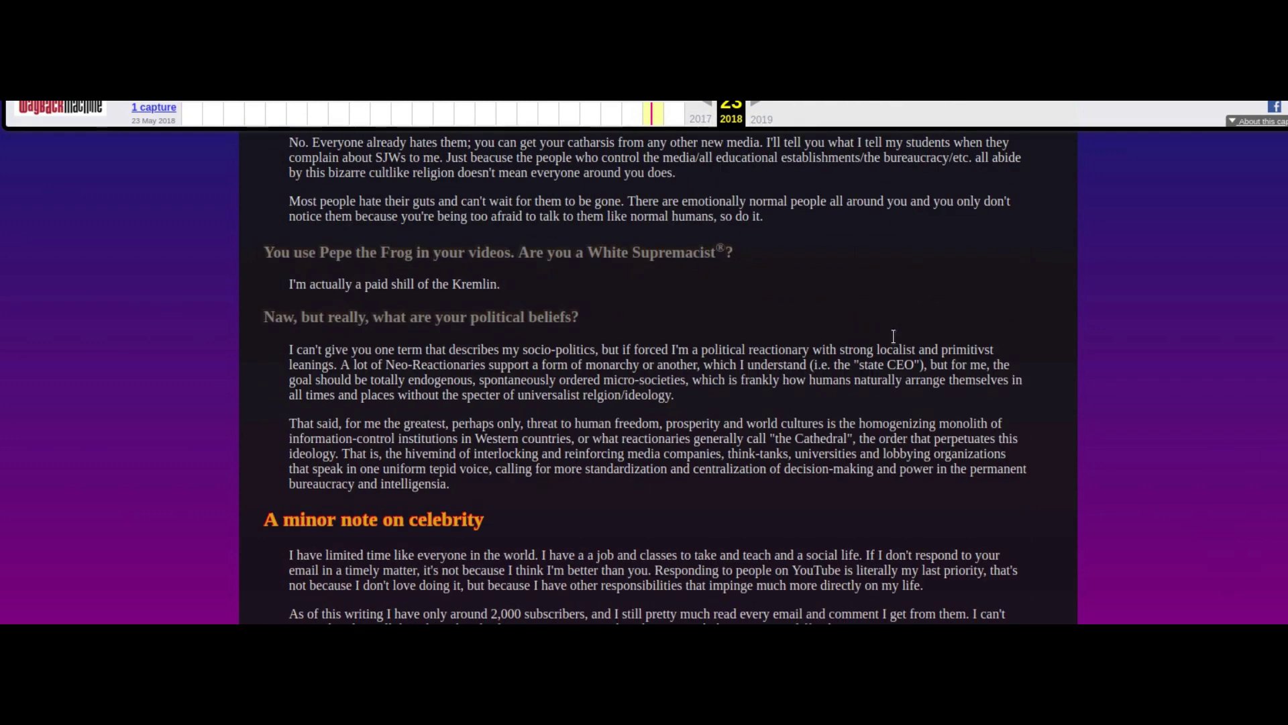
pyautogui.moveTo(589, 253); pyautogui.dragTo(733, 254)
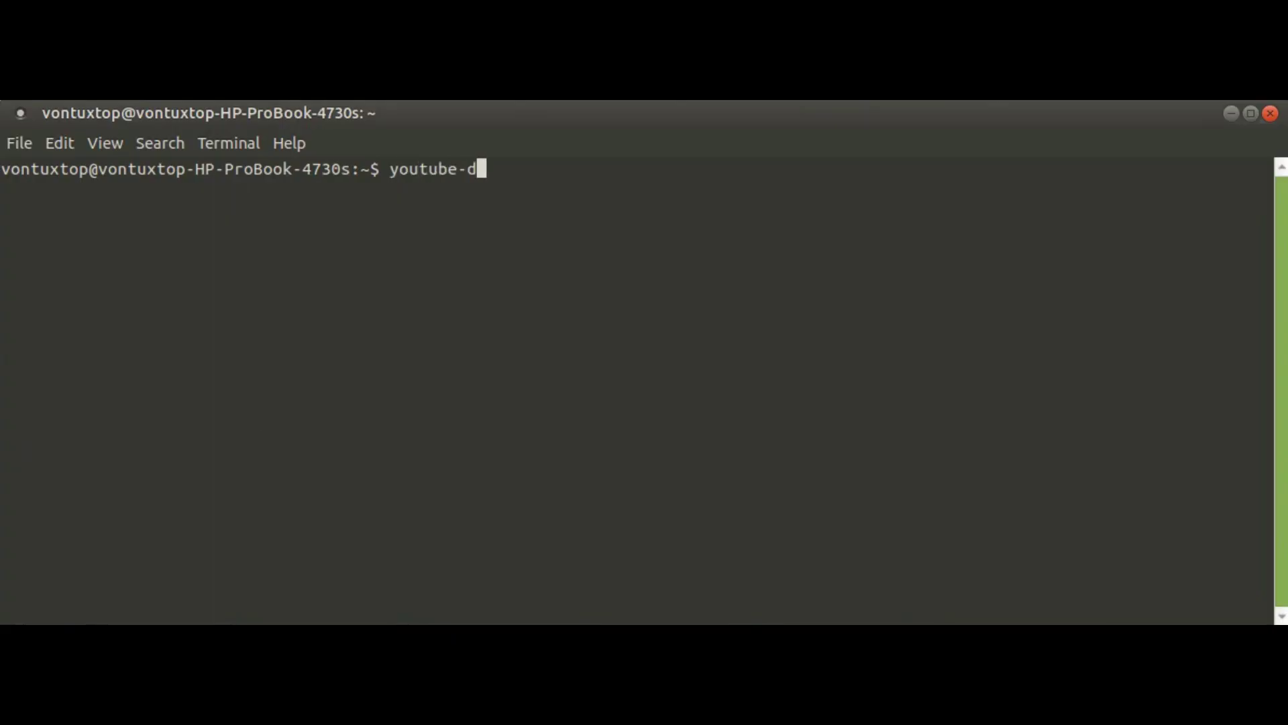
pyautogui.write('l -ci --no-mark-watched https://www.youtube.com/watch?v=w_37upFE-q')
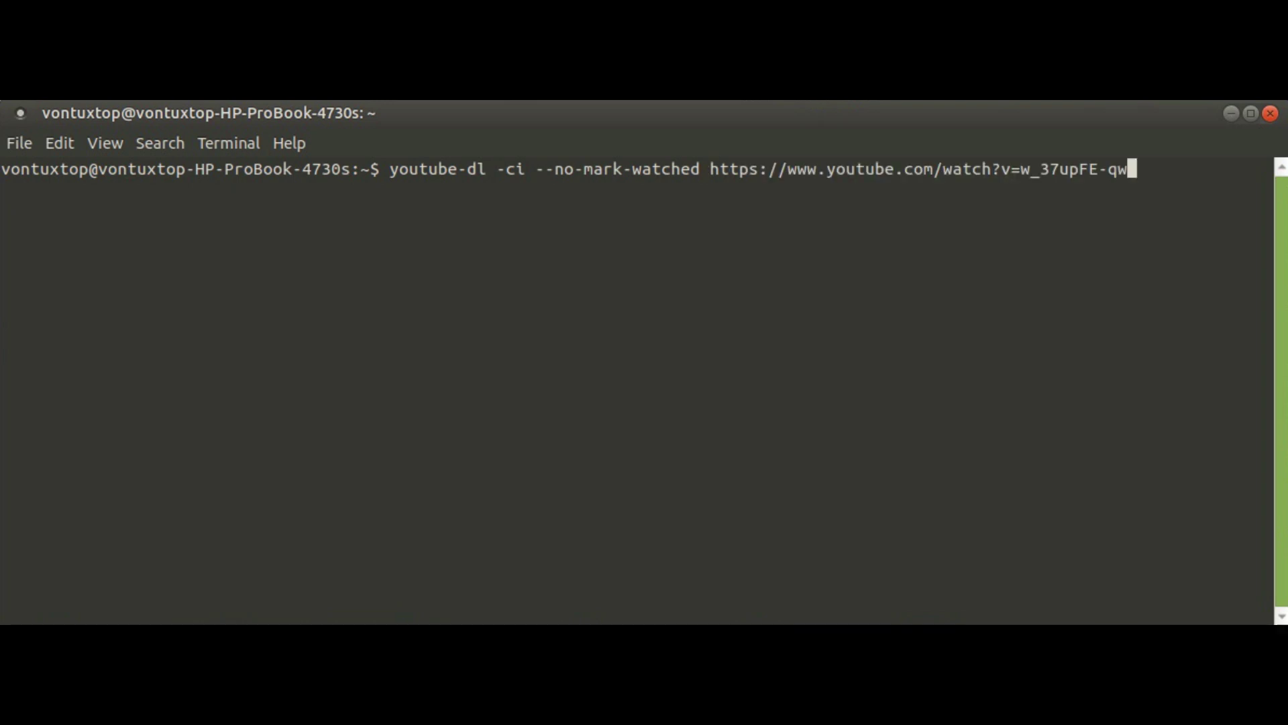
pyautogui.write('w')
# Step: Run the youtube-dl -ci --no-mark-watched command for the Unix Chad video
pyautogui.press('Return')
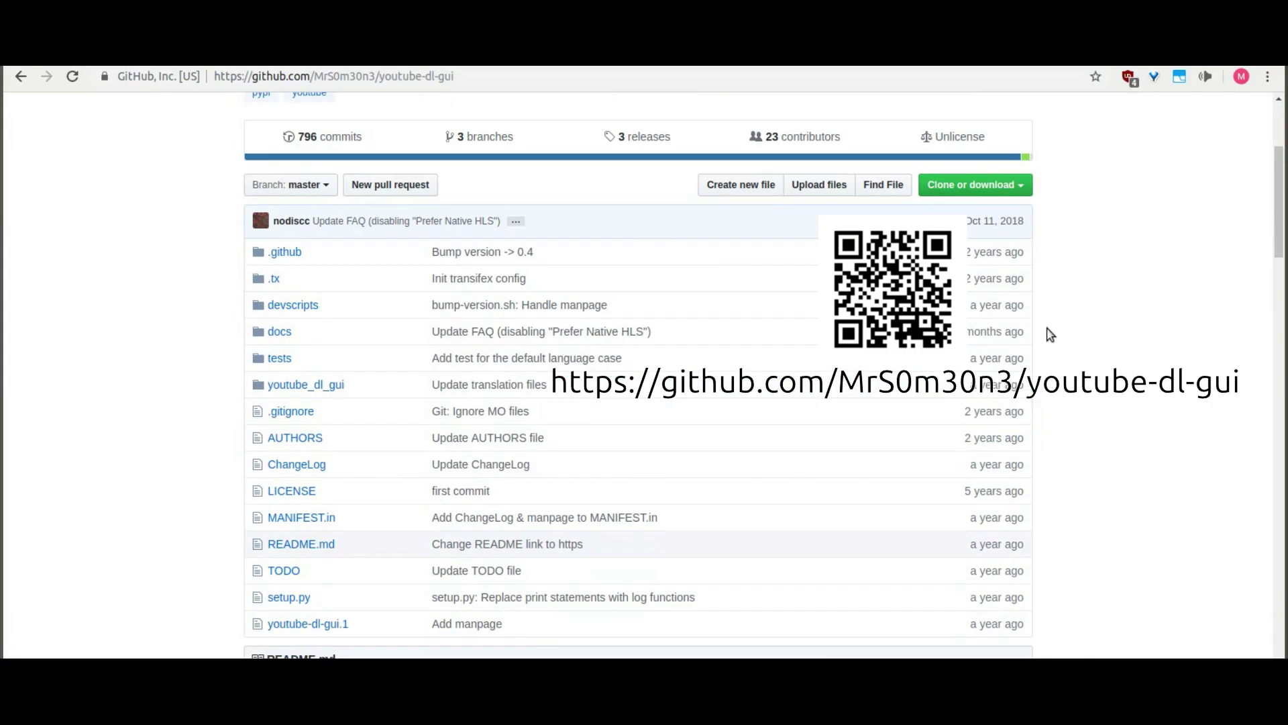
pyautogui.scroll(1, 644, 403)
pyautogui.rightClick(388, 230)
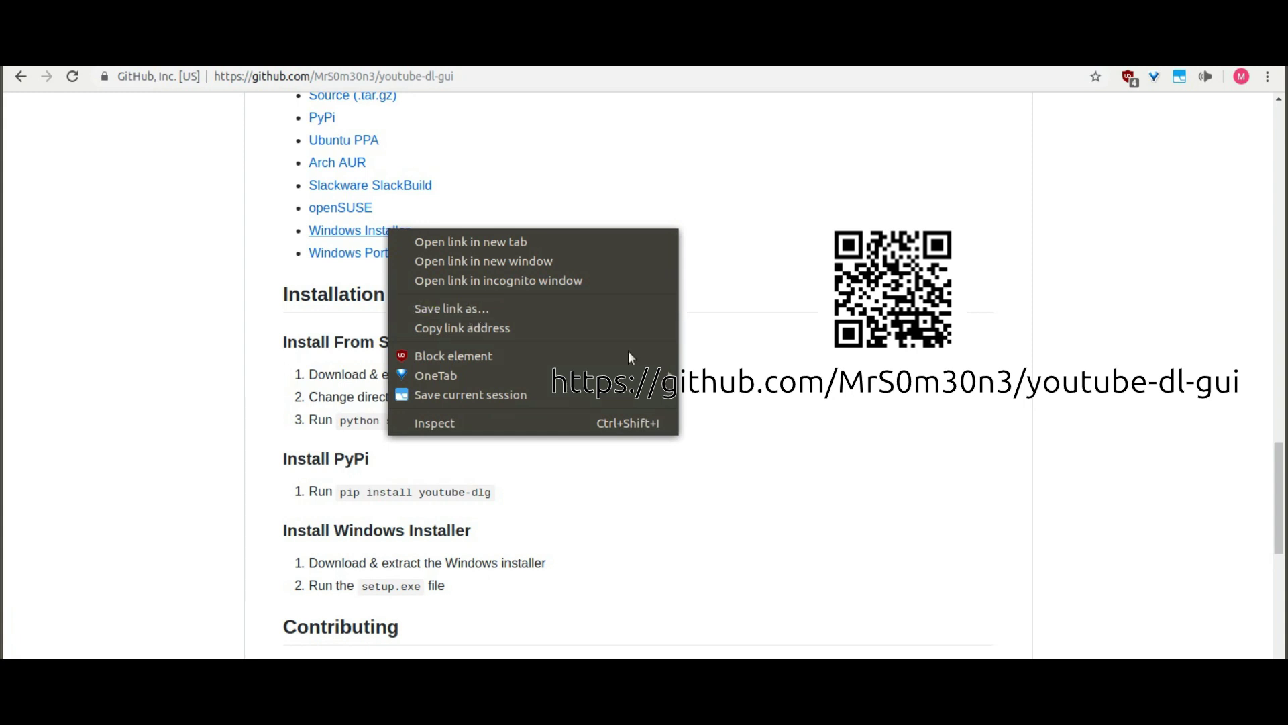
pyautogui.click(982, 362)
pyautogui.rightClick(1180, 76)
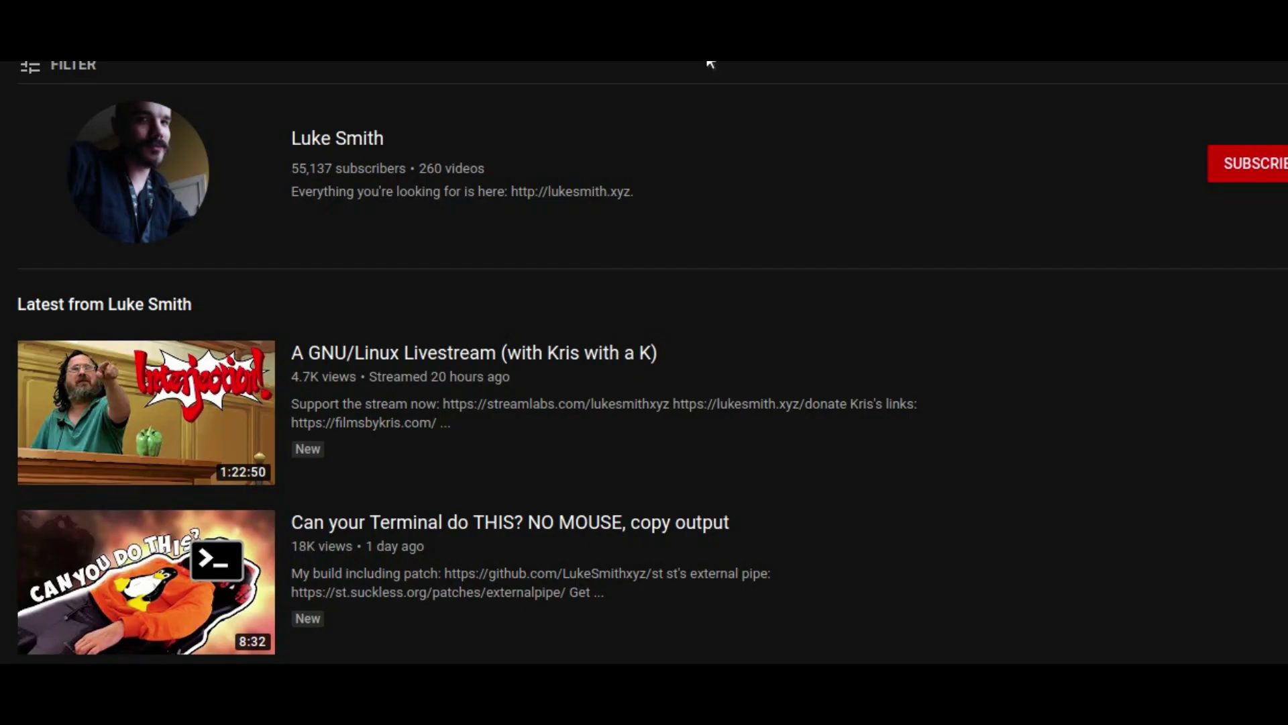
pyautogui.click(338, 138)
pyautogui.scroll(-4, 205, 375)
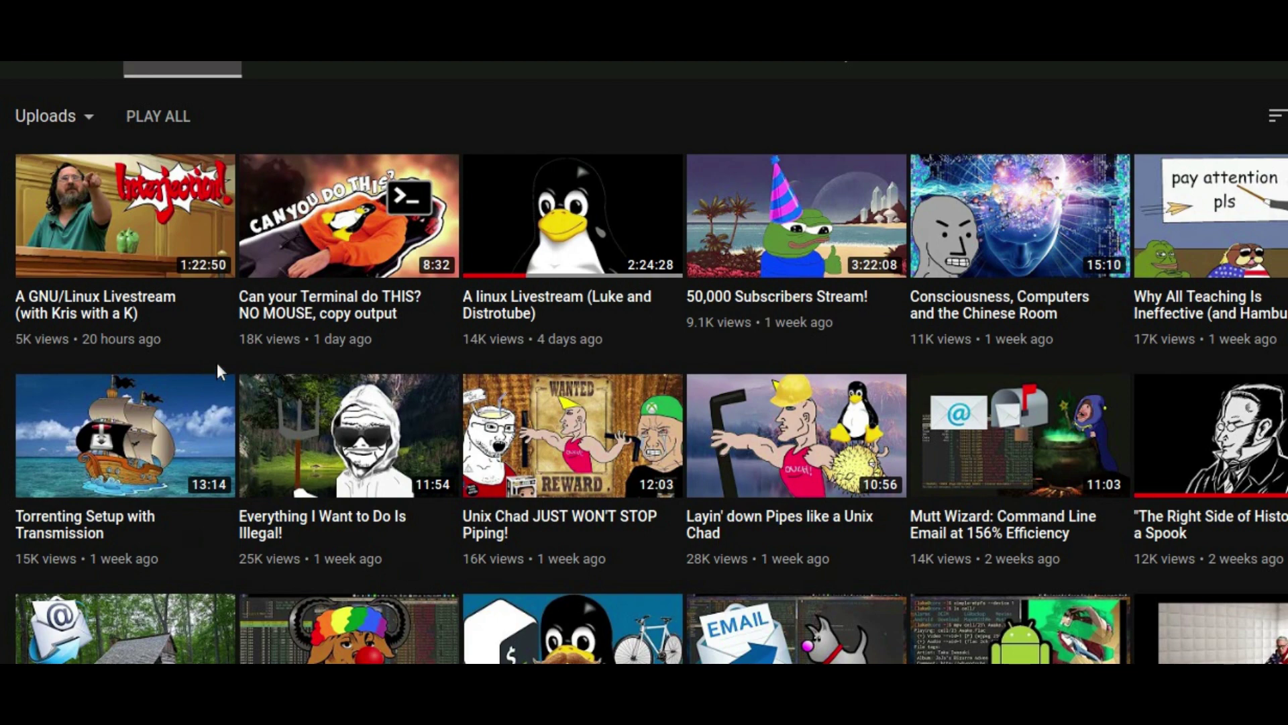
pyautogui.rightClick(589, 253)
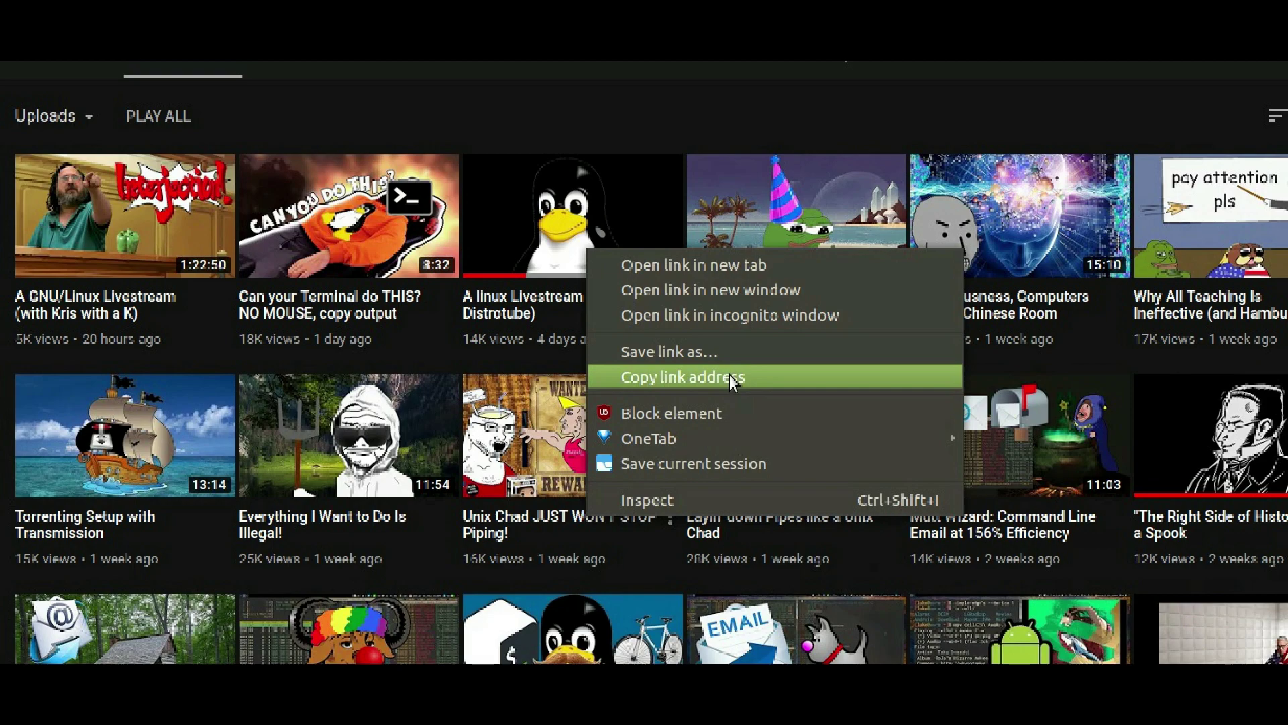
pyautogui.click(733, 380)
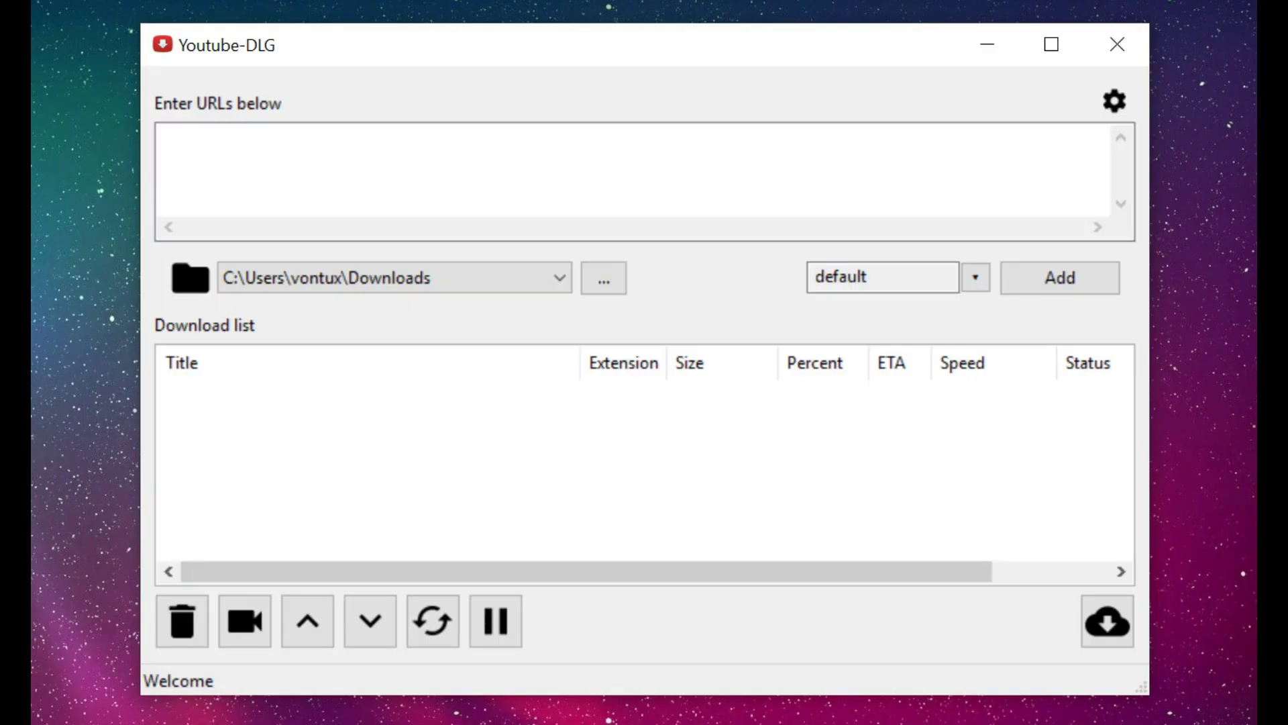
# Step: Paste the Unix Chad link into Youtube-DLG's URL box and add it to the list
pyautogui.click(644, 171)
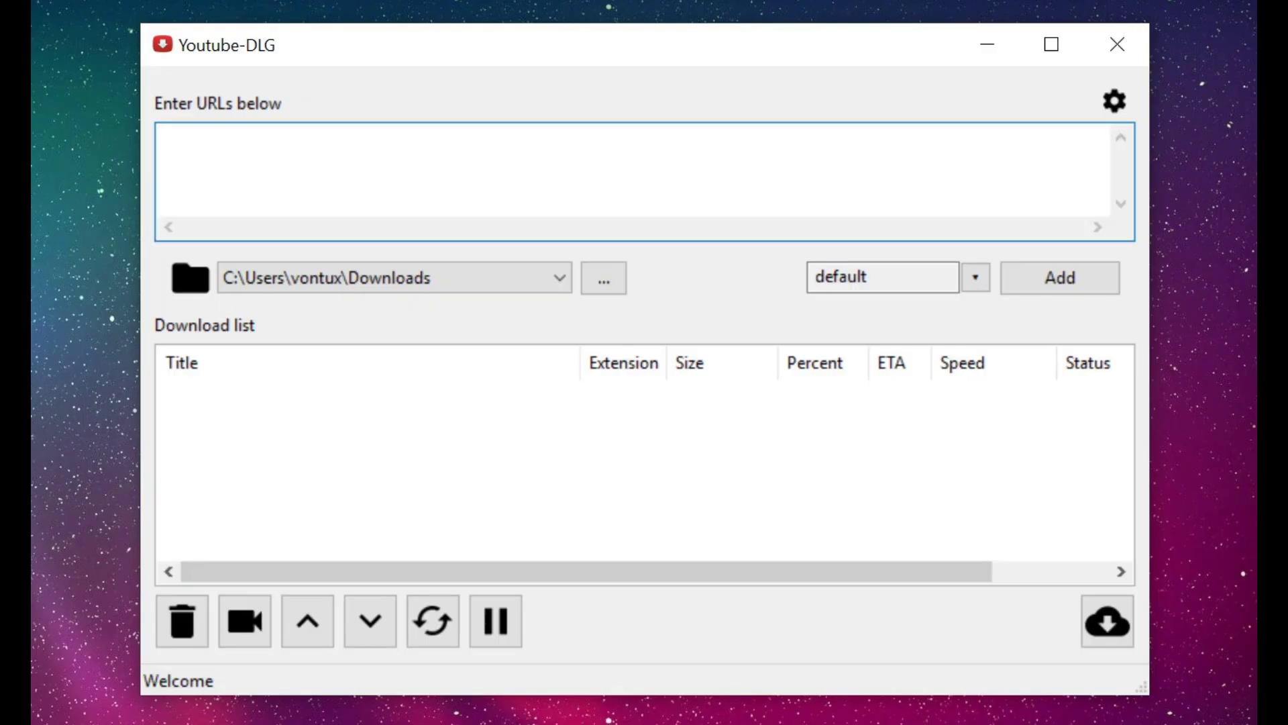
pyautogui.write('https://www.youtube.com/watch?v=w_37upFE-qw')
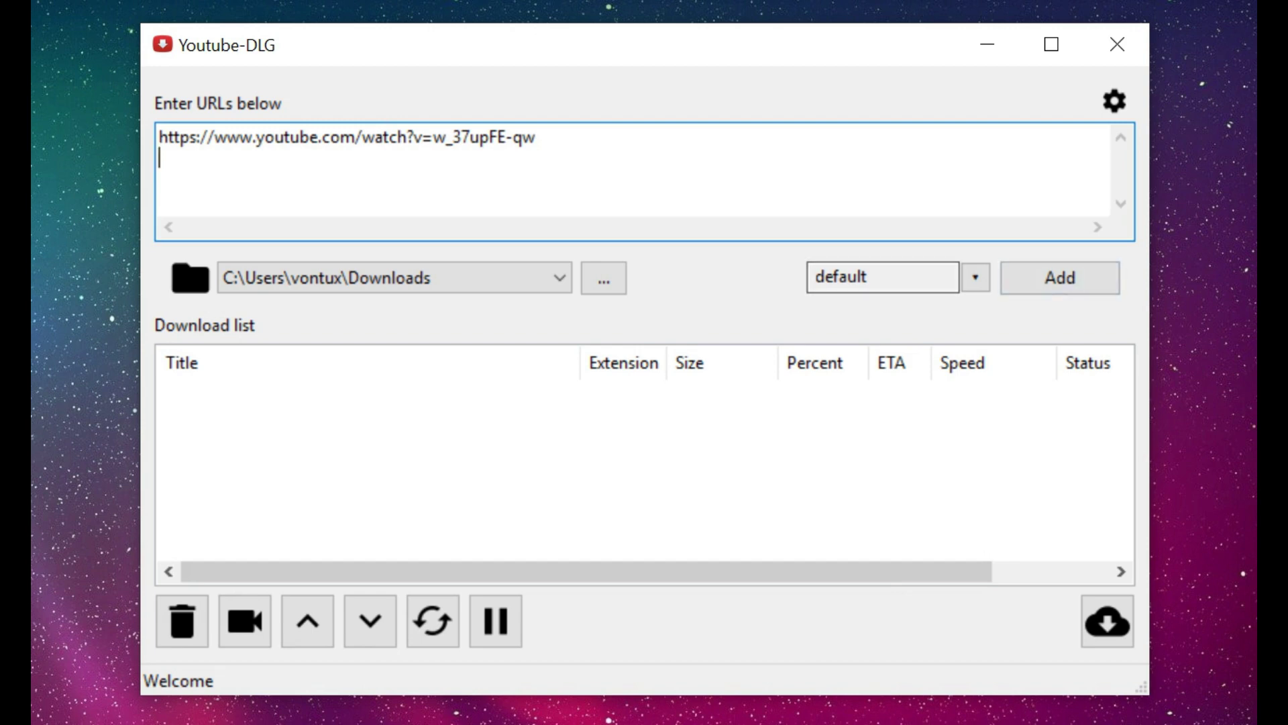
pyautogui.click(1060, 277)
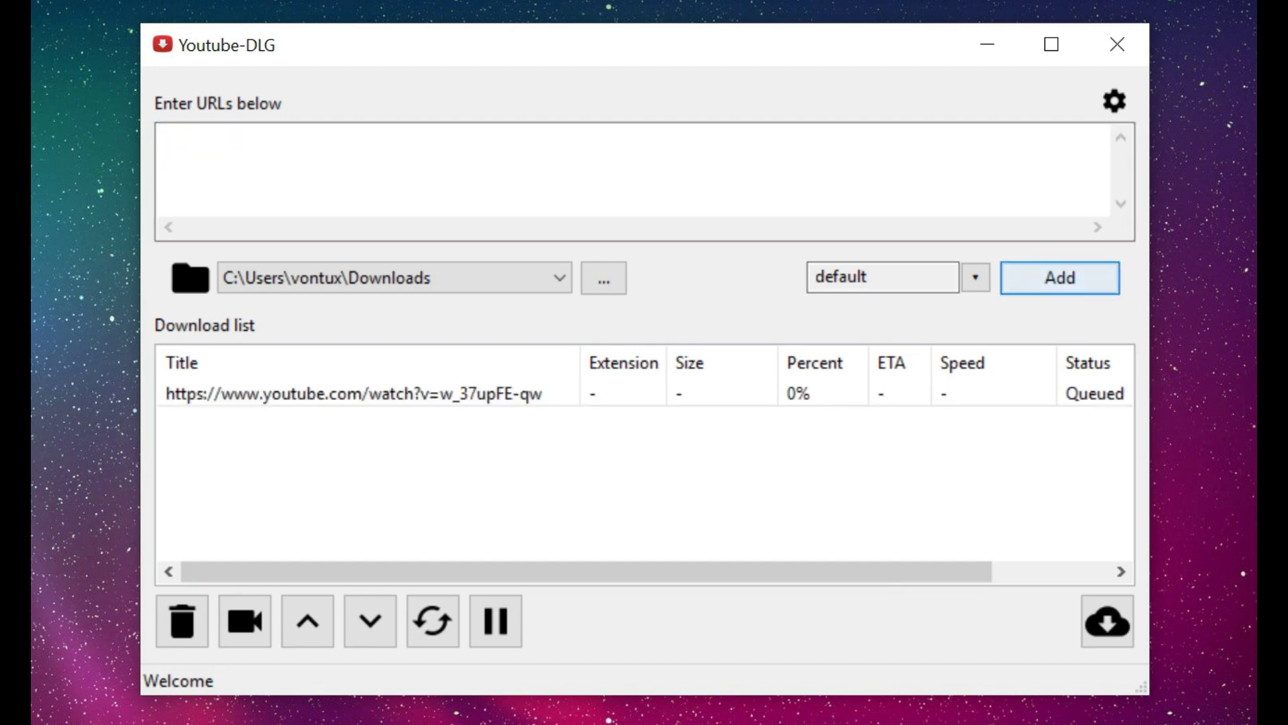
# Step: Add --no-mark-watched to the Extra tab's command line options and close Options
pyautogui.click(1115, 101)
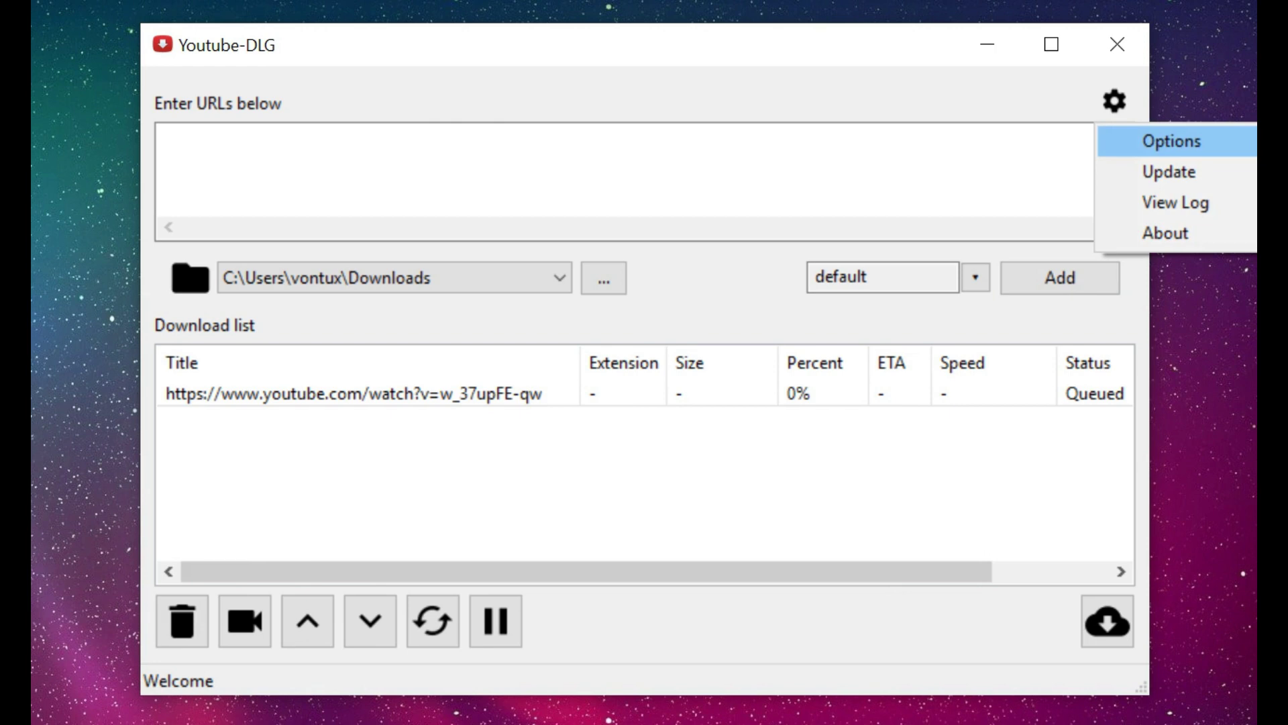
pyautogui.click(1171, 141)
pyautogui.click(644, 339)
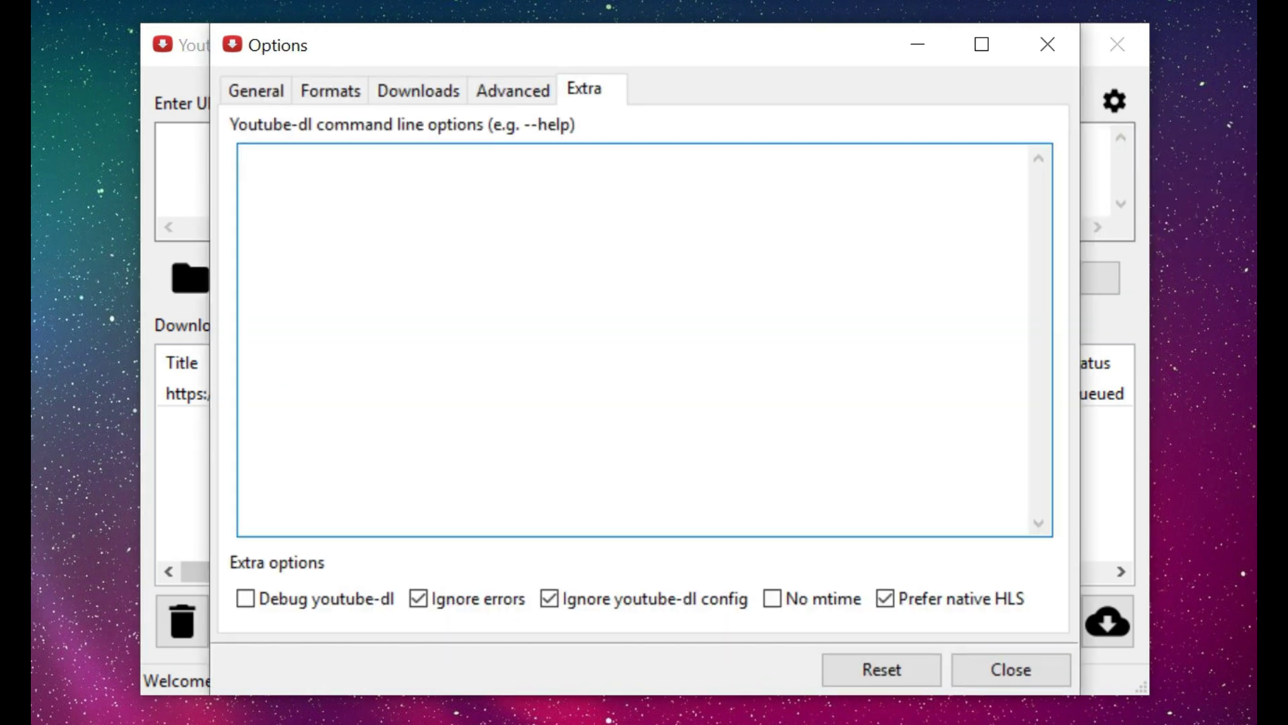
pyautogui.write('--no-mark-watched')
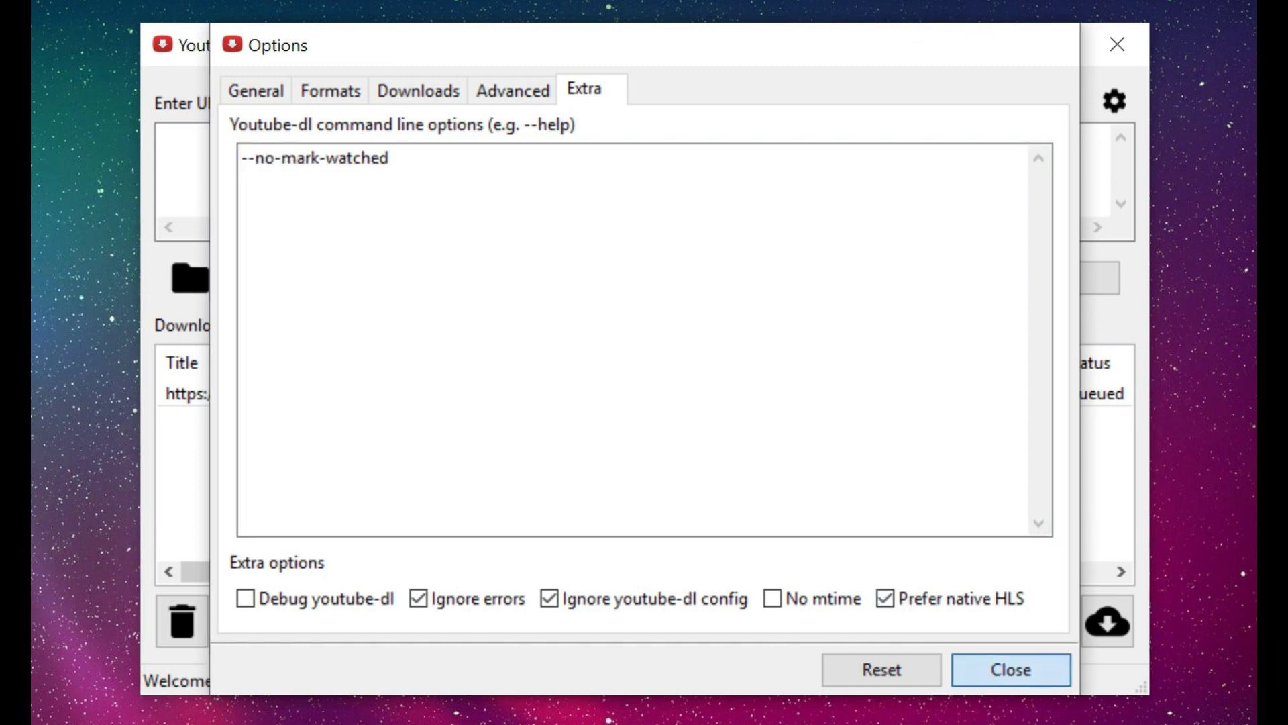
pyautogui.click(1011, 669)
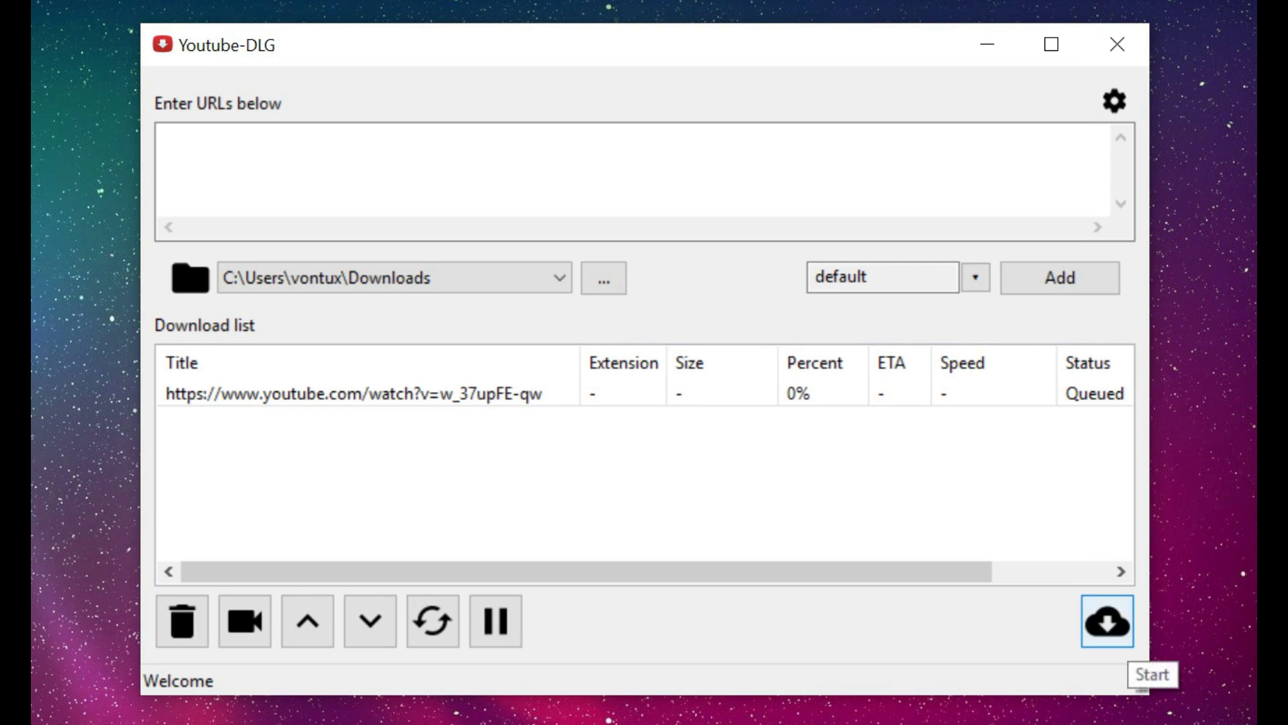
# Step: Download the queued Unix Chad video as a 75.89 MiB .mkv and dismiss the notice
pyautogui.click(1107, 621)
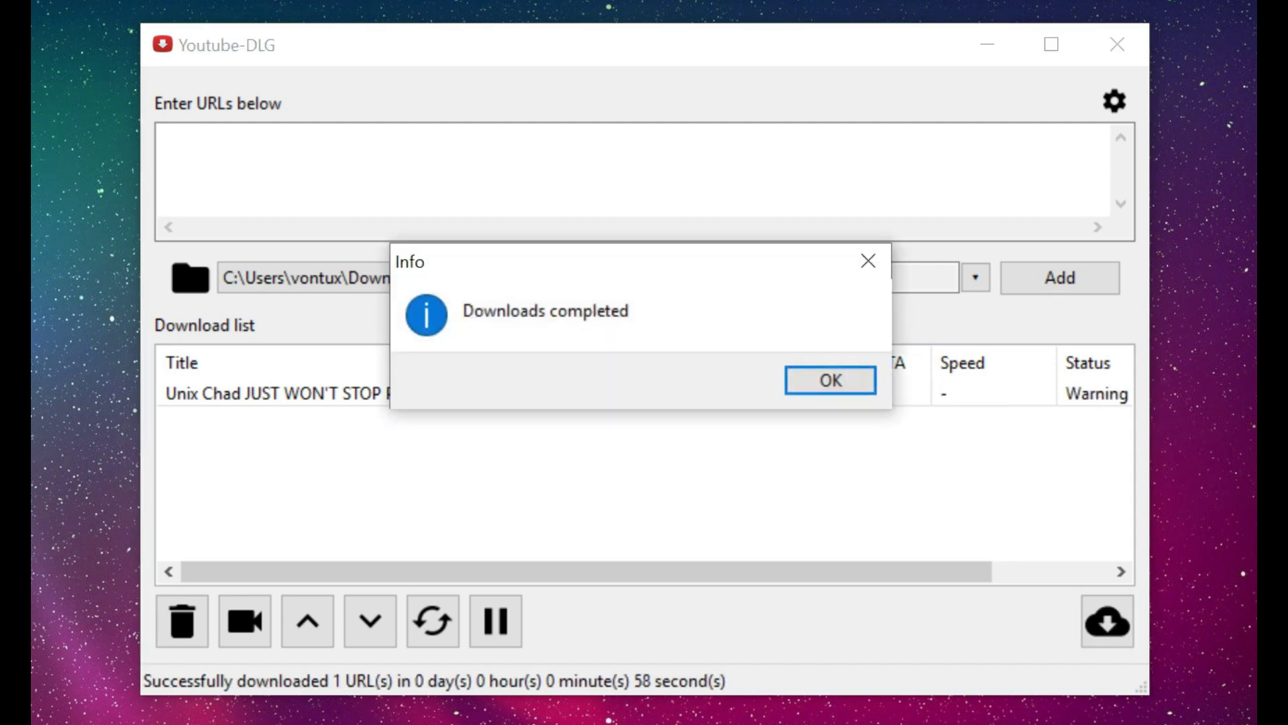
pyautogui.click(830, 380)
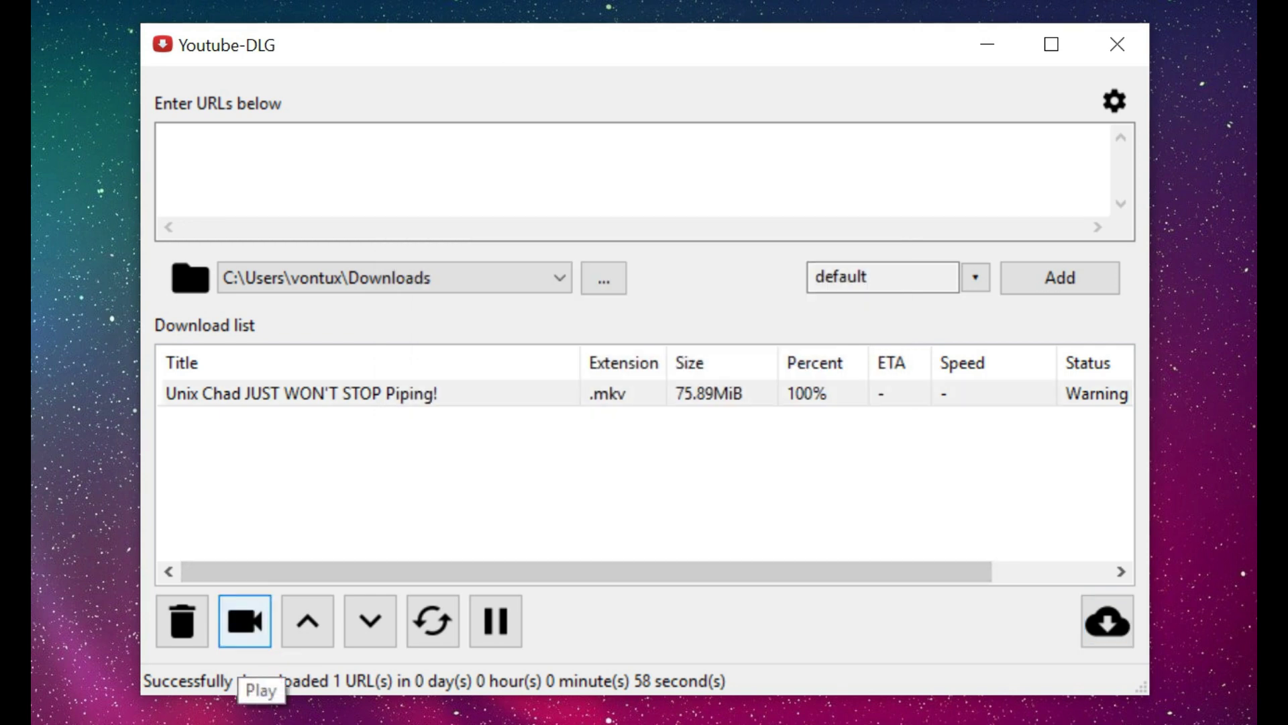
# Step: Play the finished Unix Chad .mkv from the download list
pyautogui.click(245, 621)
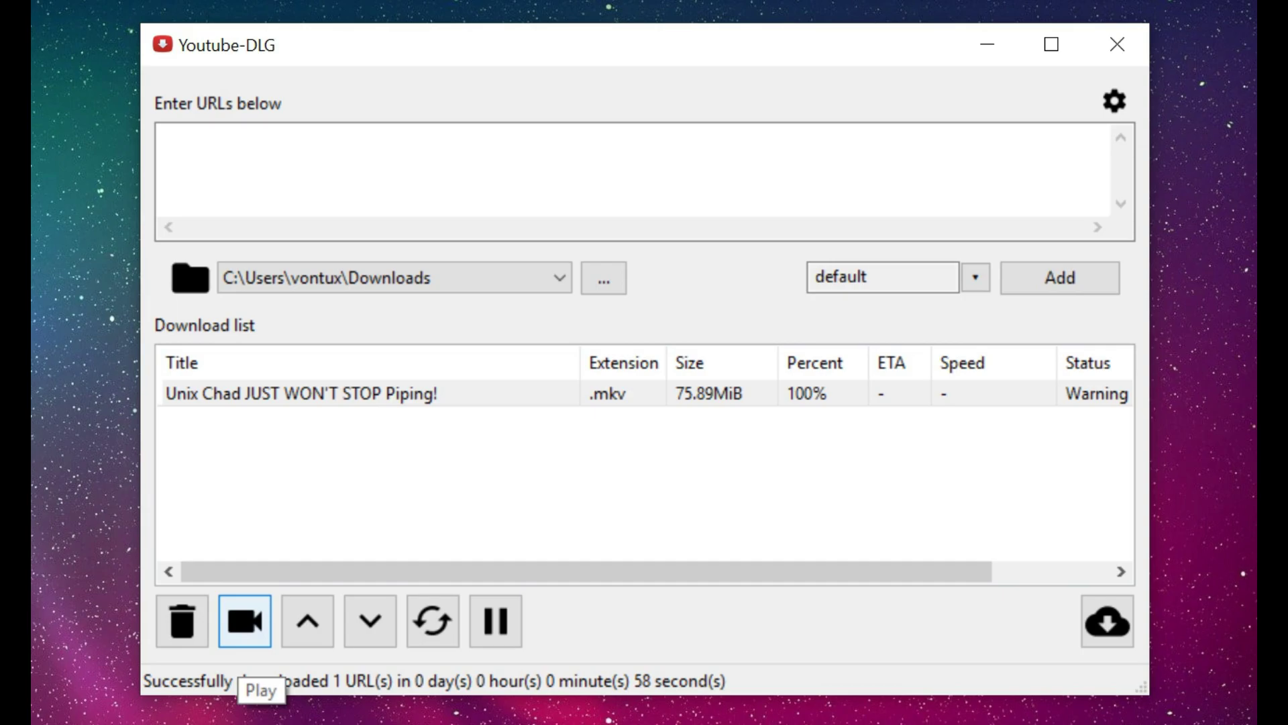